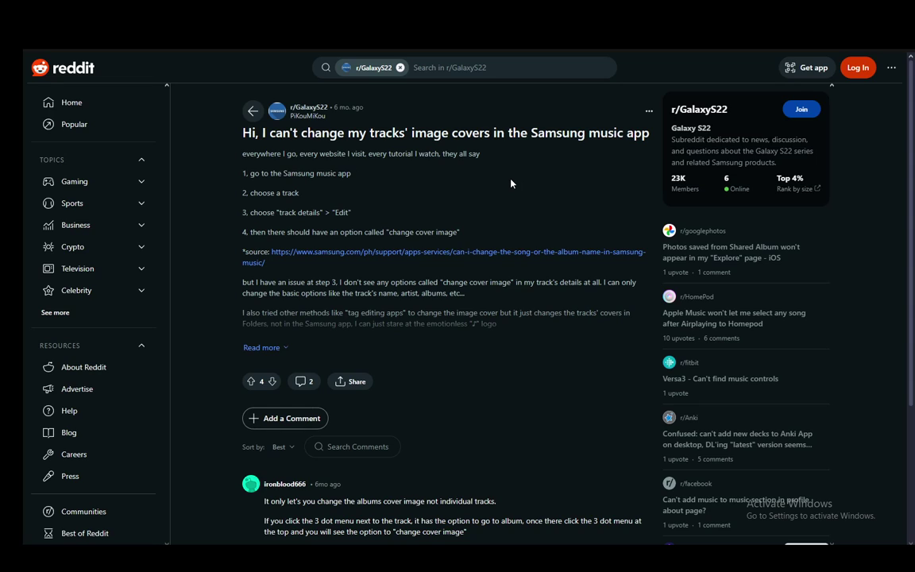
scroll(445, 238, down, 2)
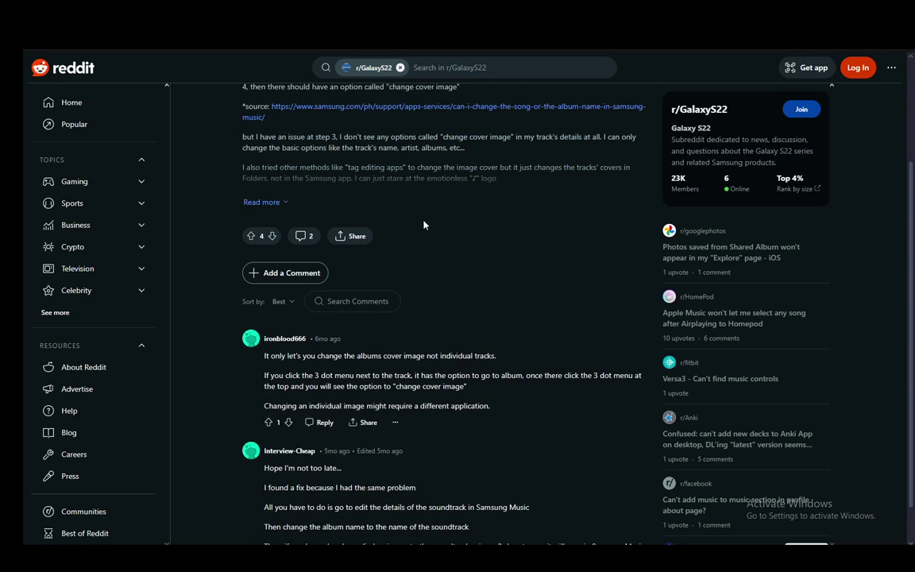
scroll(399, 298, down, 1)
scroll(399, 297, up, 1)
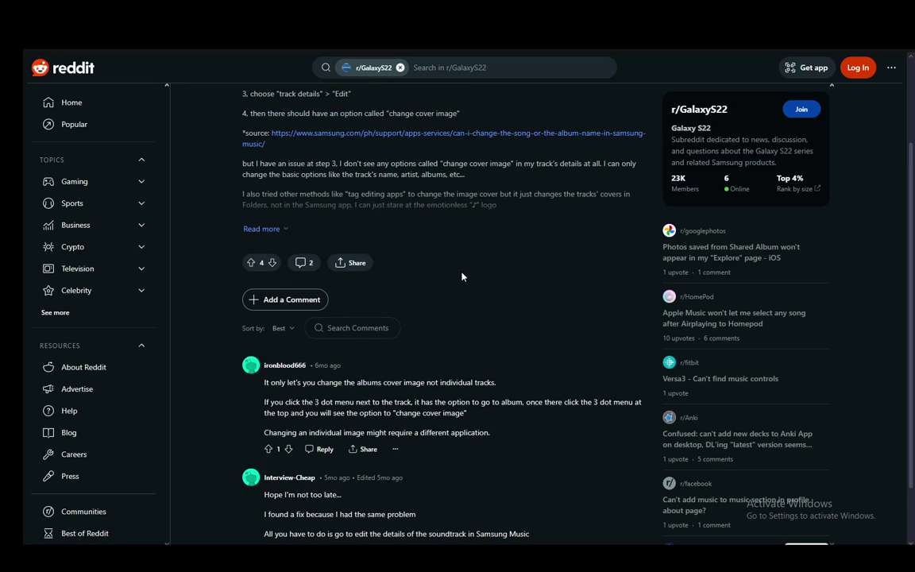